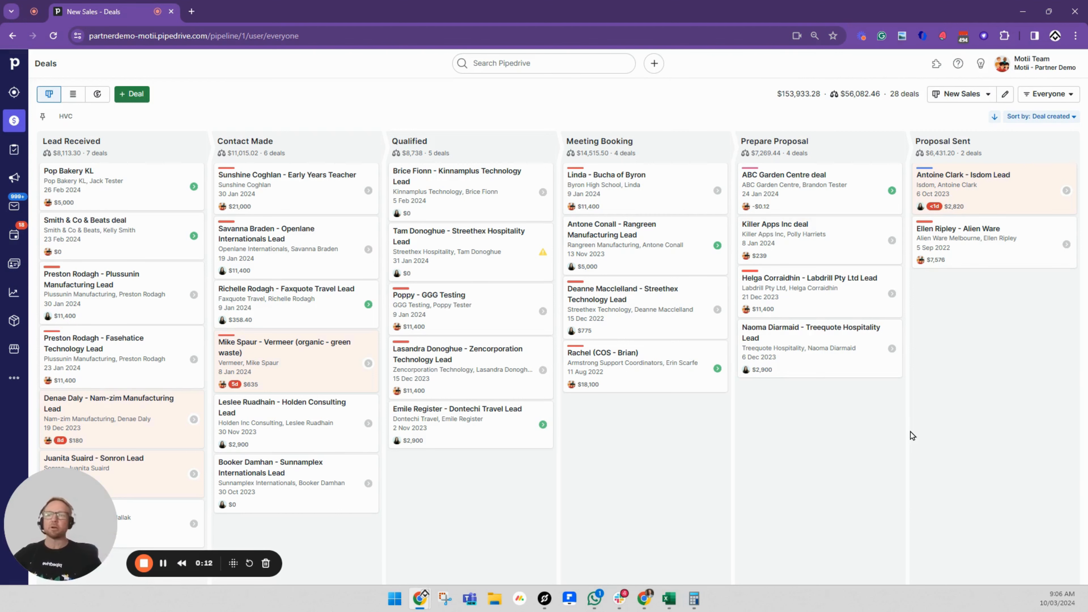
# Open the Alien Ware deal in the Proposal Sent stage and examine the cost, gross profit and commission fields in its Financial group
pyautogui.click(970, 230)
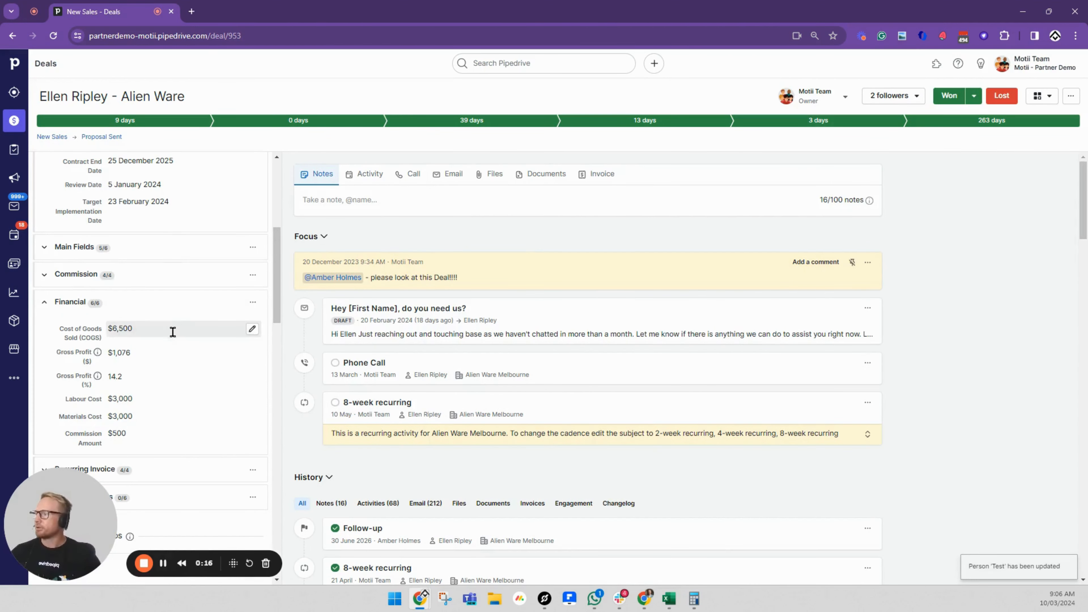
pyautogui.scroll(-3, 172, 332)
pyautogui.click(61, 190)
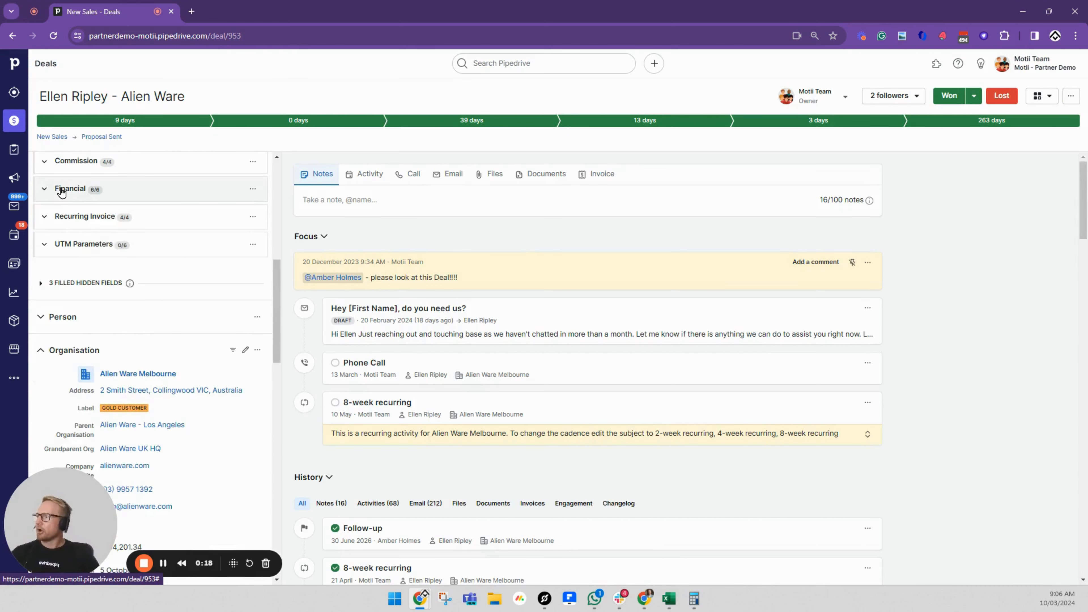
pyautogui.click(61, 190)
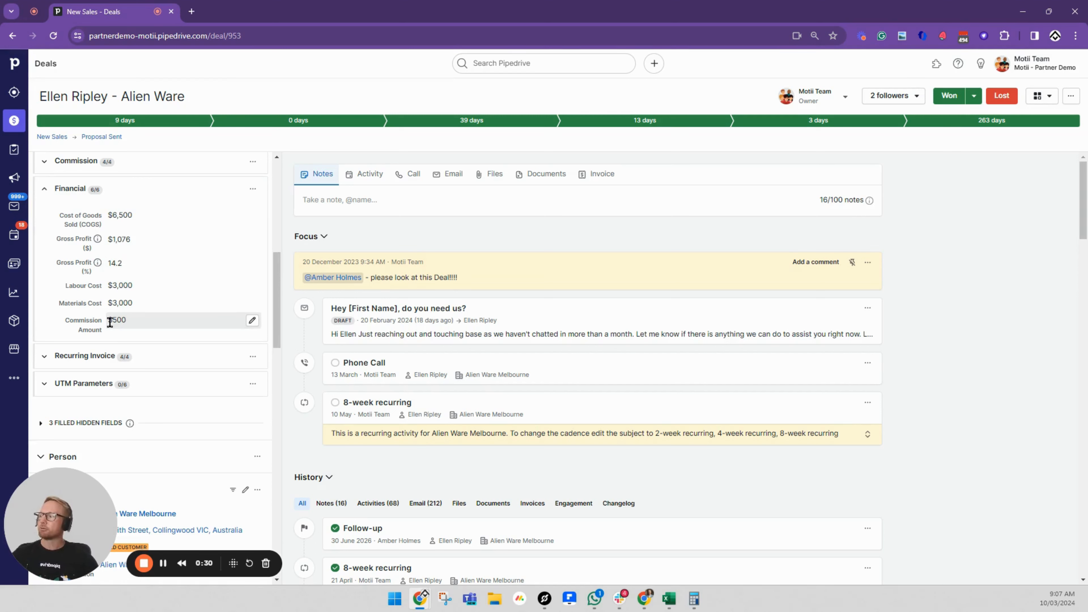
pyautogui.moveTo(278, 301)
pyautogui.mouseDown()
pyautogui.moveTo(280, 203)
pyautogui.moveTo(282, 293)
pyautogui.mouseUp()
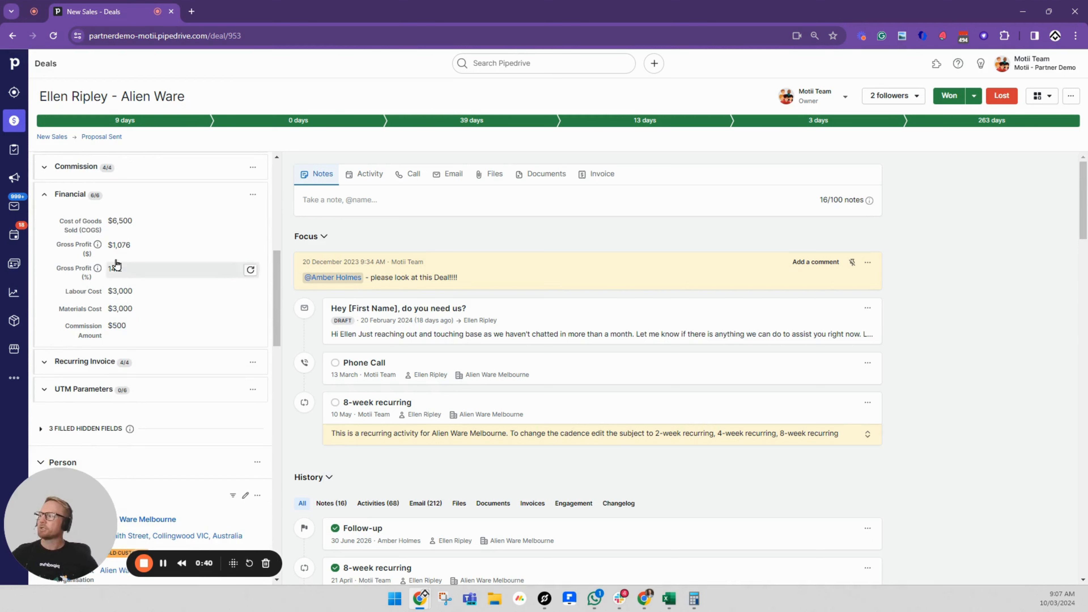
pyautogui.doubleClick(112, 220)
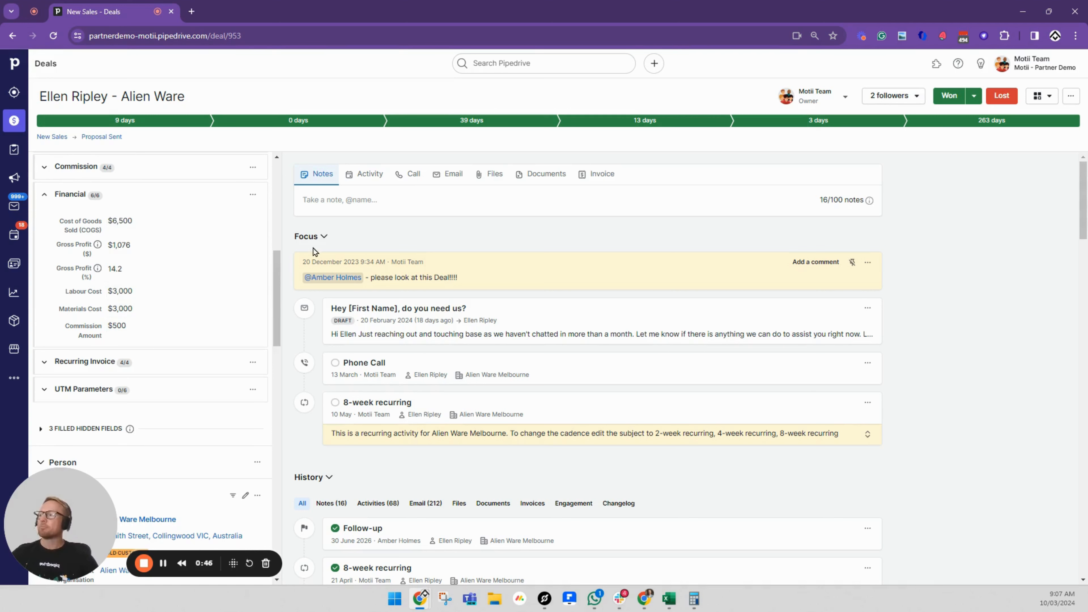
pyautogui.moveTo(277, 267); pyautogui.dragTo(277, 261)
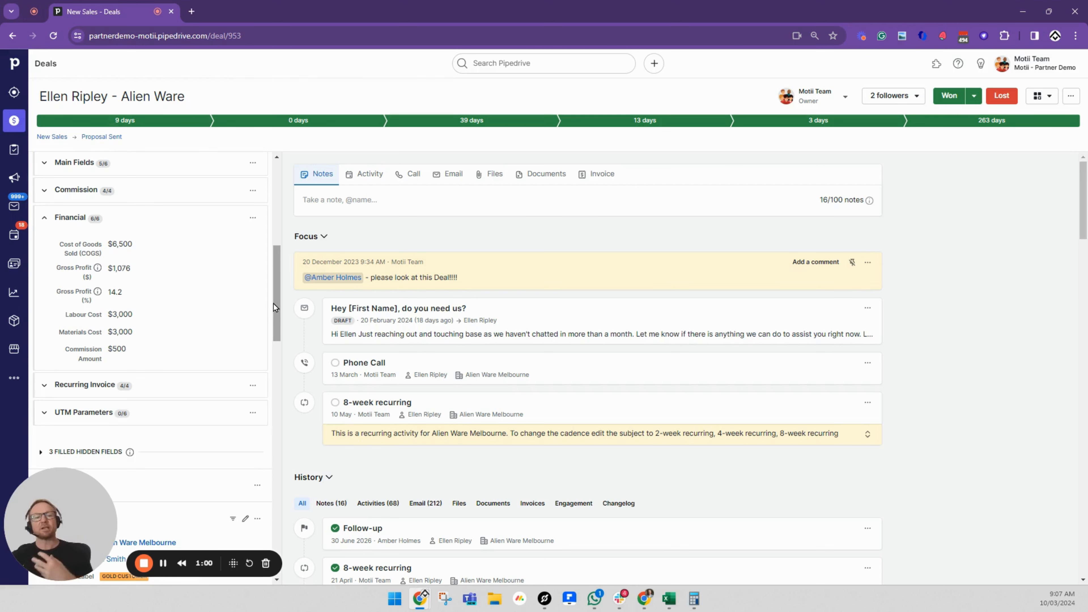
# Review the prices and quantities of the products attached to the deal, and close the product list without changes
pyautogui.moveTo(272, 302); pyautogui.dragTo(274, 217)
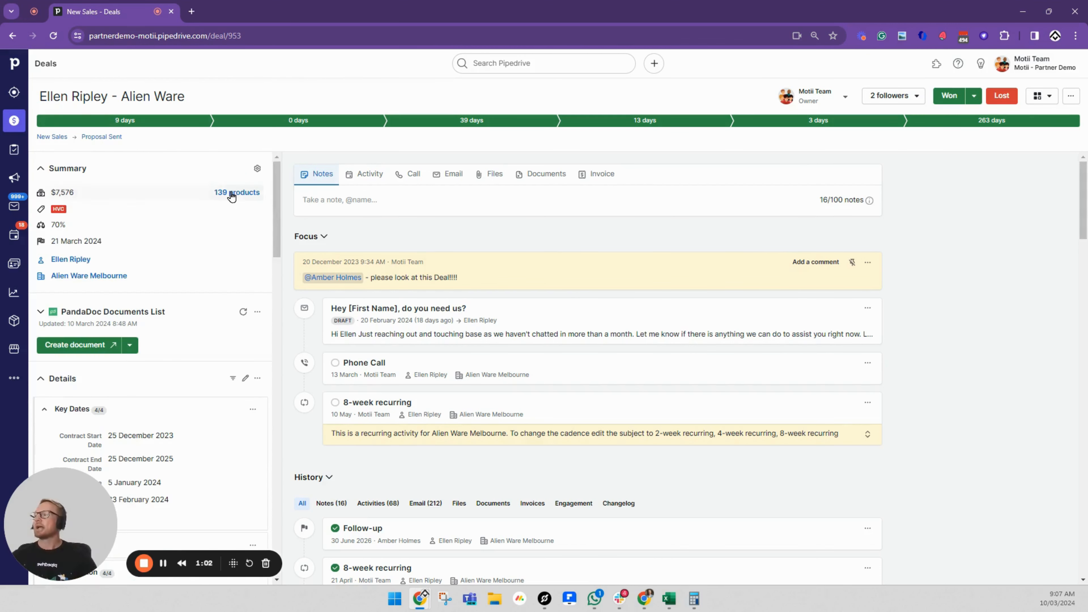
pyautogui.click(230, 193)
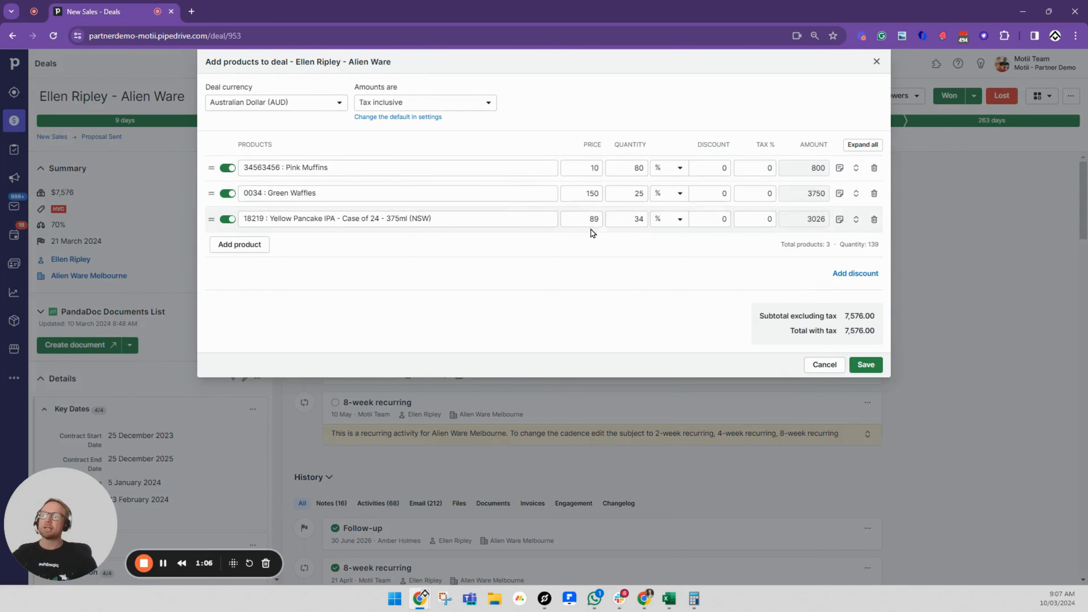
pyautogui.click(876, 62)
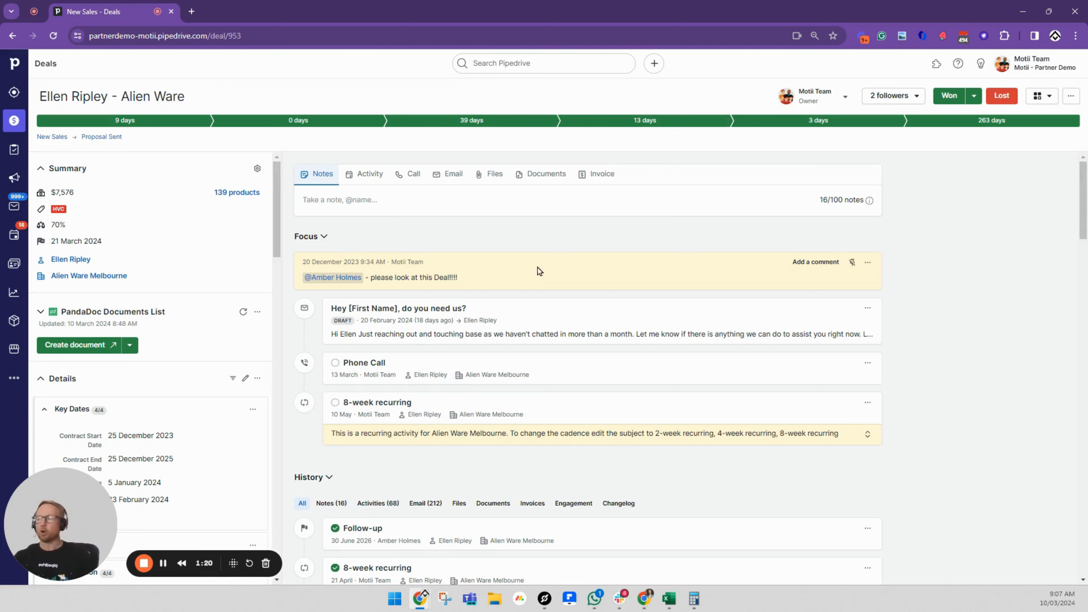
# Open field customization for the deal's Details section and go to the fields of the Financial group
pyautogui.scroll(-5, 163, 389)
pyautogui.scroll(-2, 163, 390)
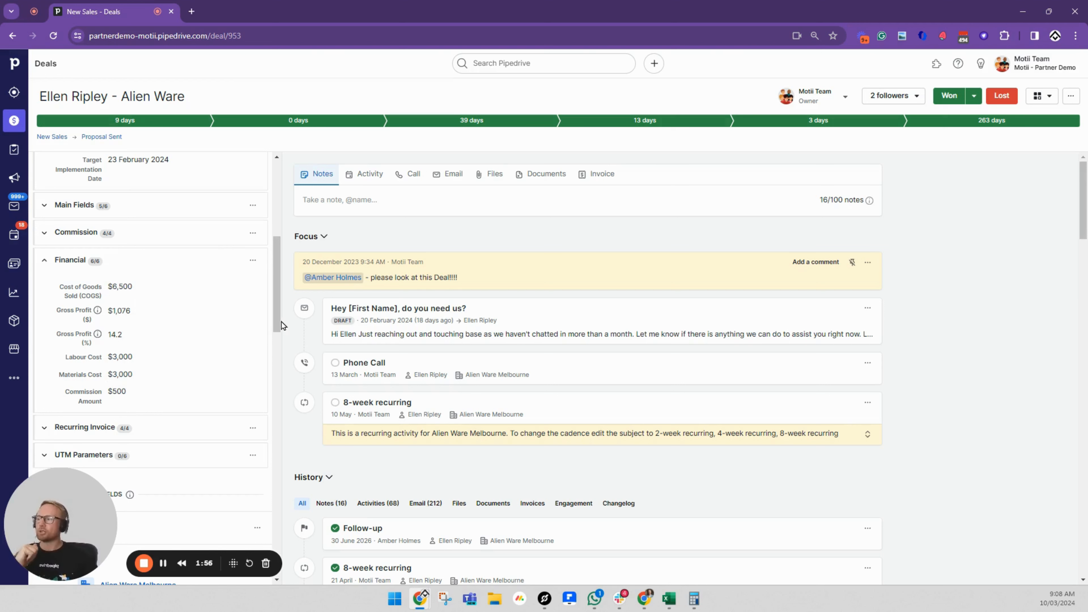
pyautogui.moveTo(281, 321); pyautogui.dragTo(279, 265)
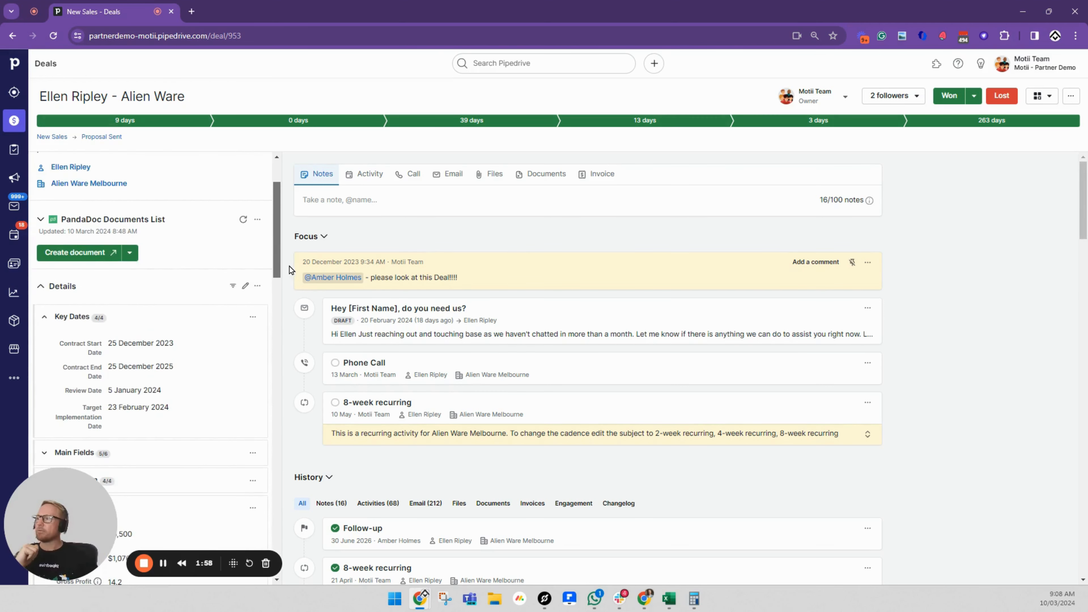
pyautogui.click(257, 286)
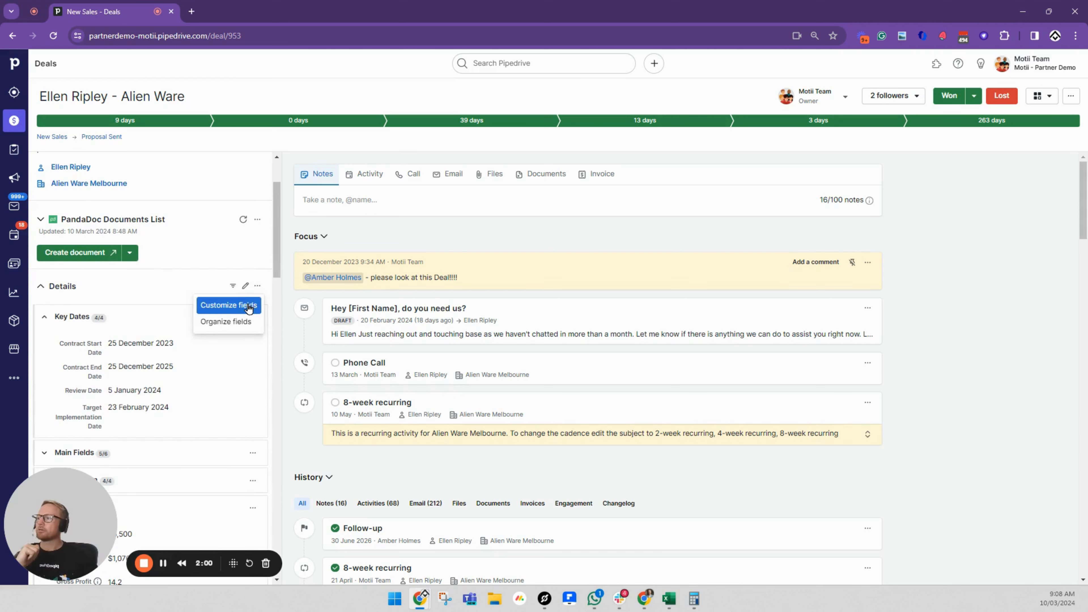
pyautogui.click(248, 304)
pyautogui.moveTo(275, 261); pyautogui.dragTo(267, 346)
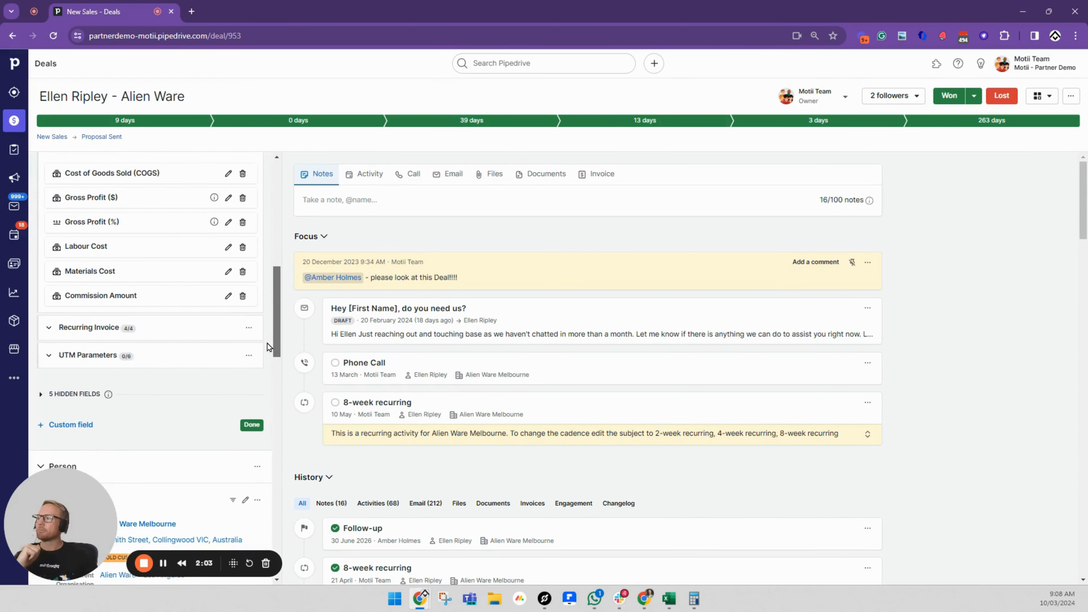
# Examine the formulas of the Gross Profit ($) and Gross Profit (%) fields, leaving each without changes
pyautogui.click(228, 199)
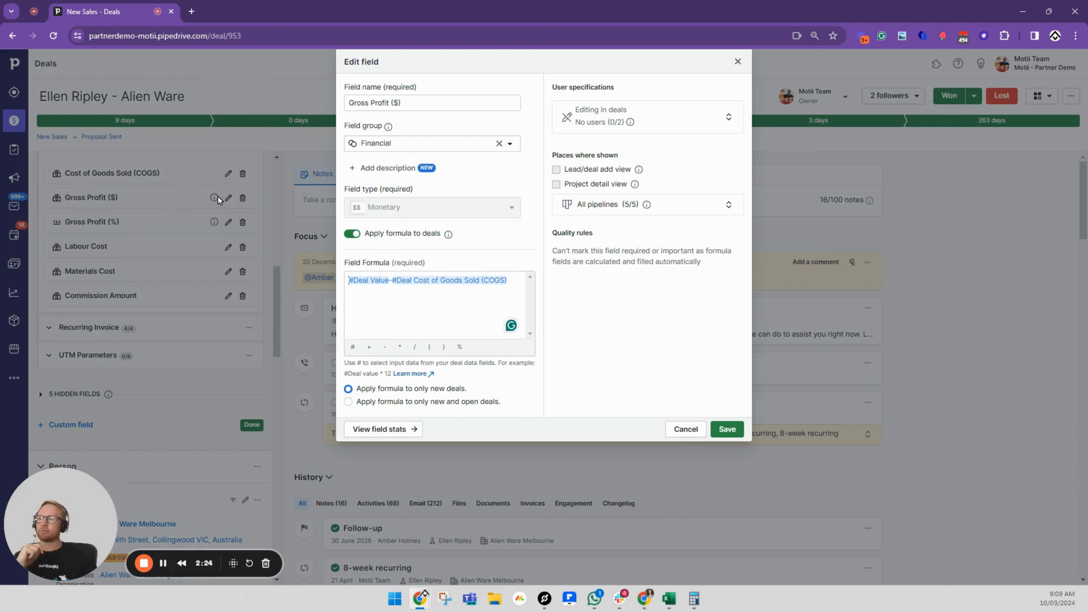
pyautogui.click(690, 430)
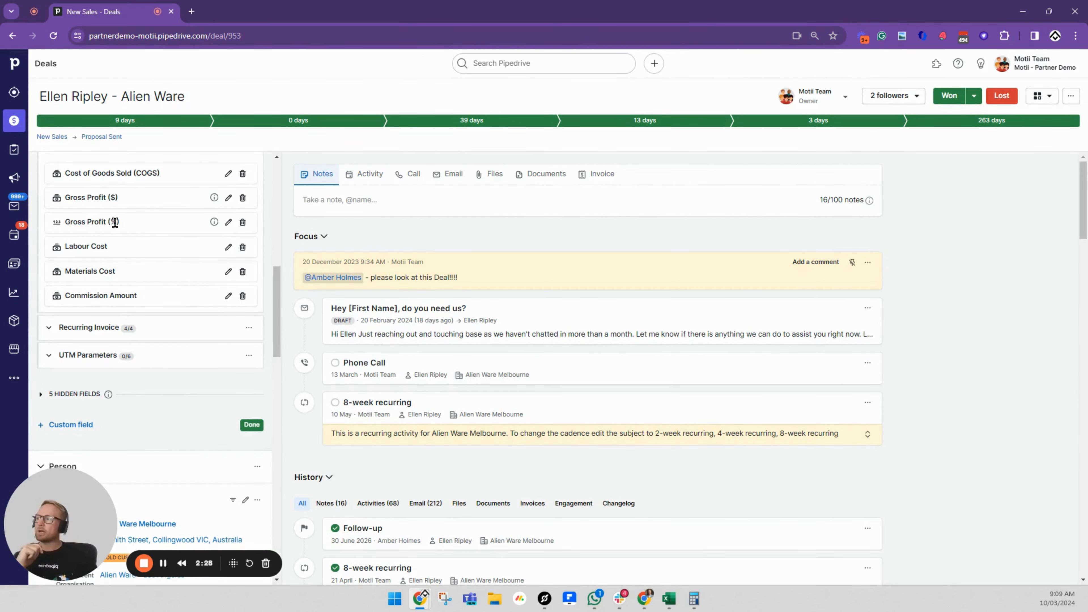
pyautogui.click(228, 222)
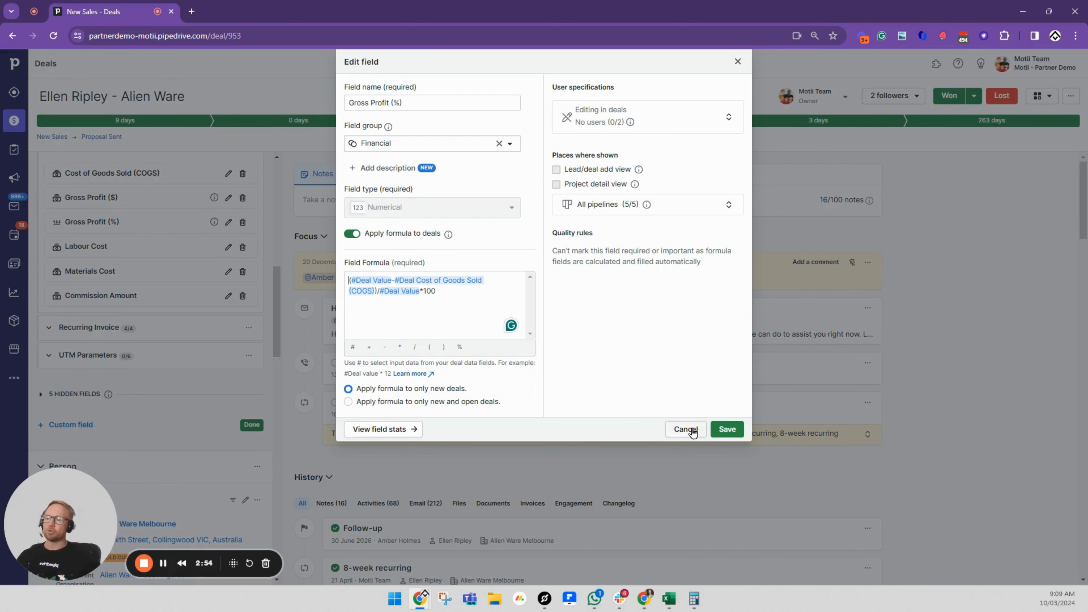
pyautogui.click(683, 430)
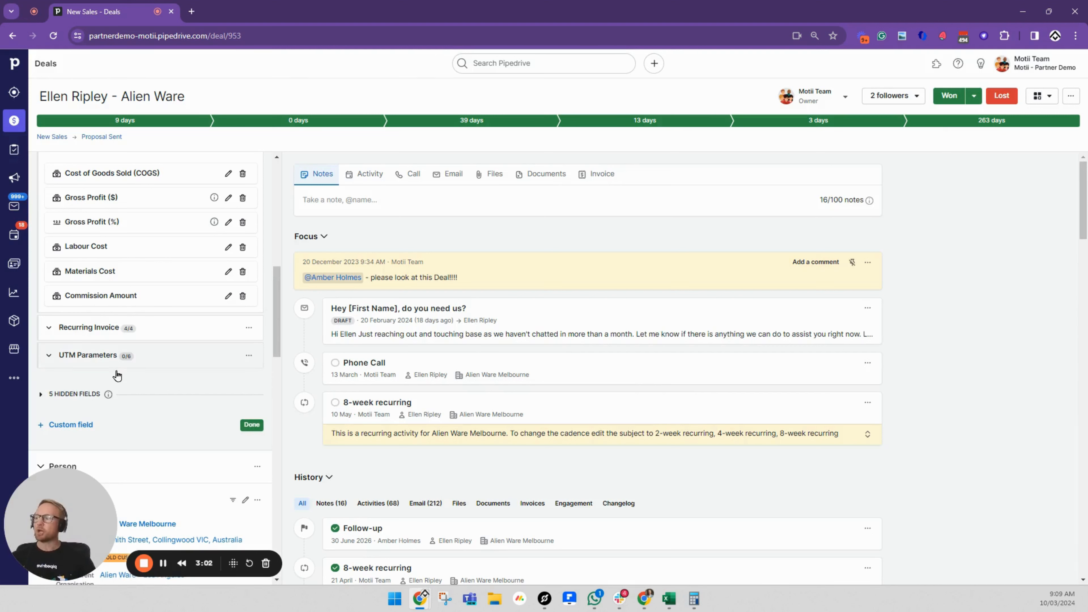
# Expand the deal's hidden fields and compare the COGS (hidden) field with the cost fields in the Financial group
pyautogui.click(71, 394)
pyautogui.scroll(-3, 161, 398)
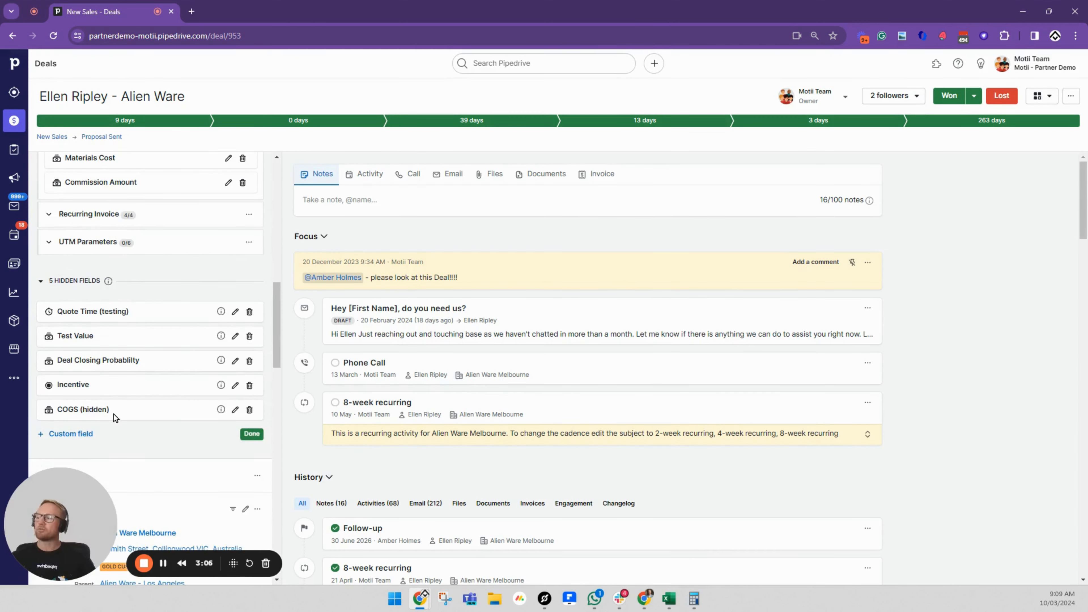
pyautogui.scroll(1, 142, 334)
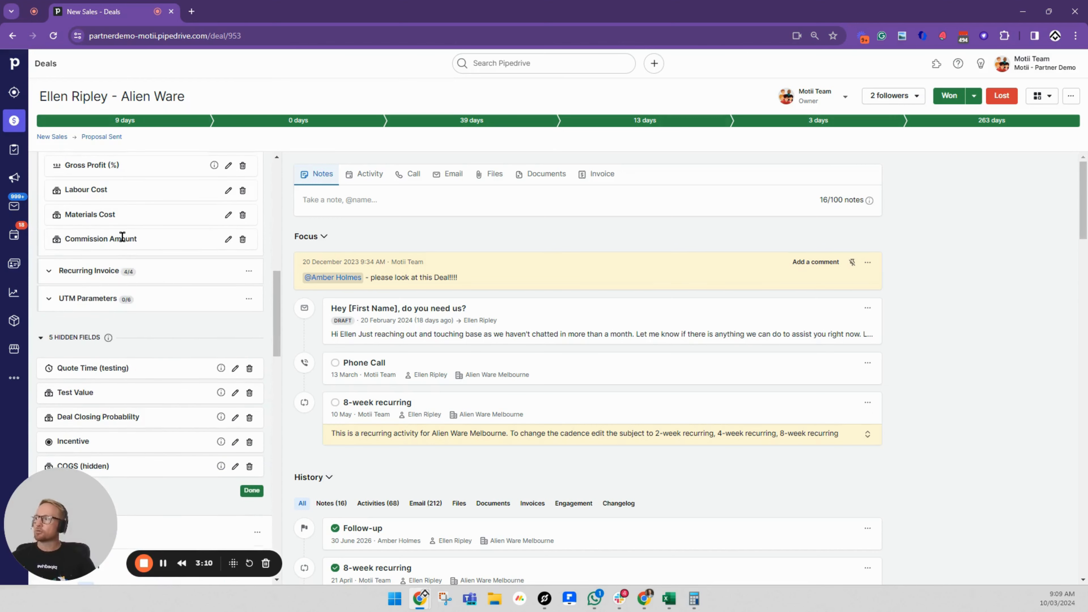
pyautogui.scroll(2, 122, 236)
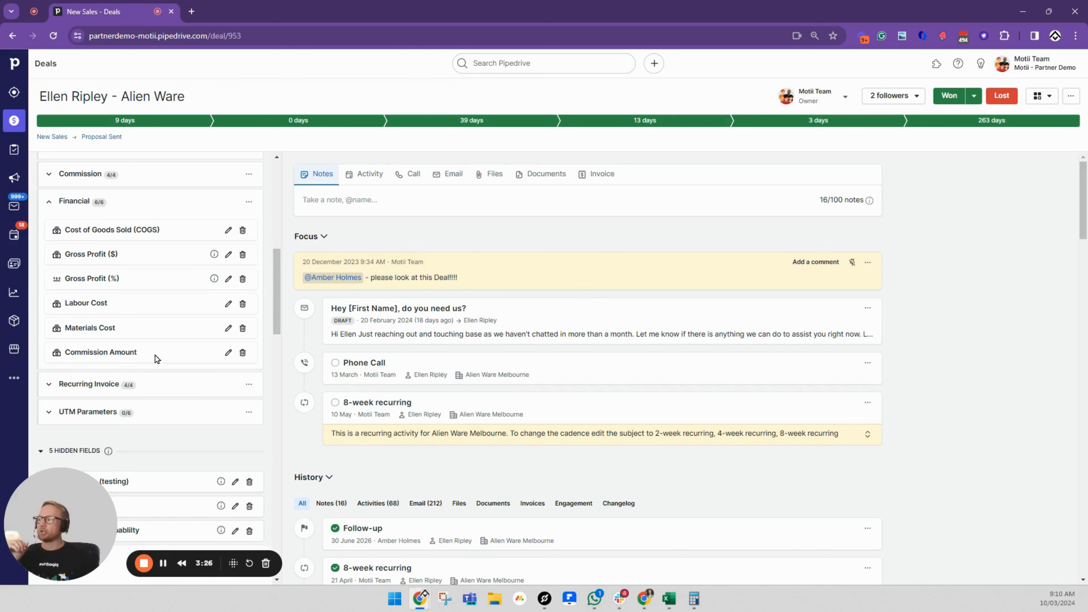
pyautogui.scroll(-1, 148, 350)
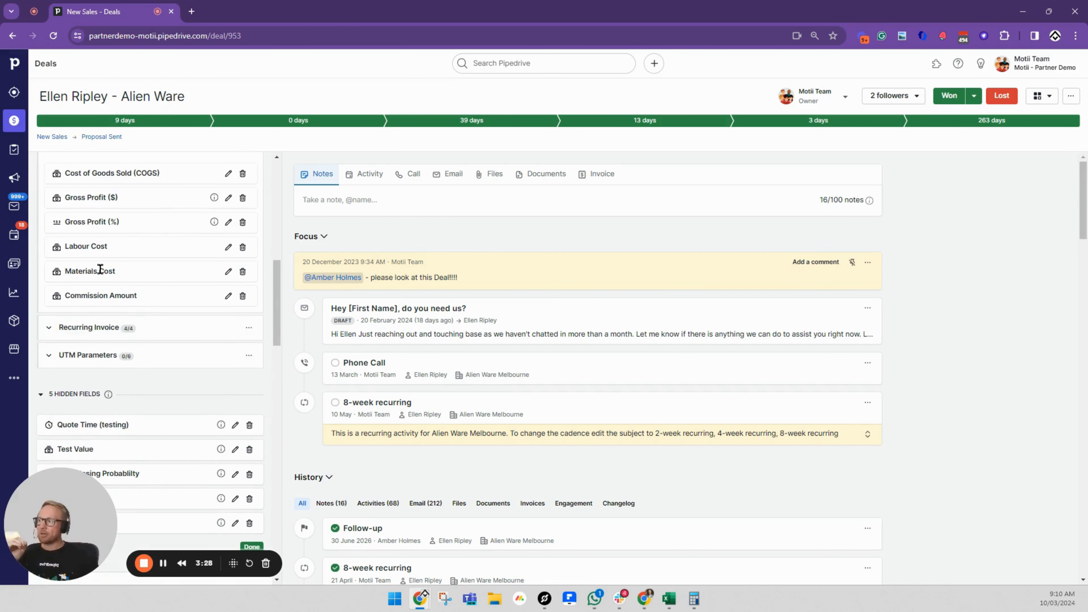
pyautogui.scroll(-3, 103, 263)
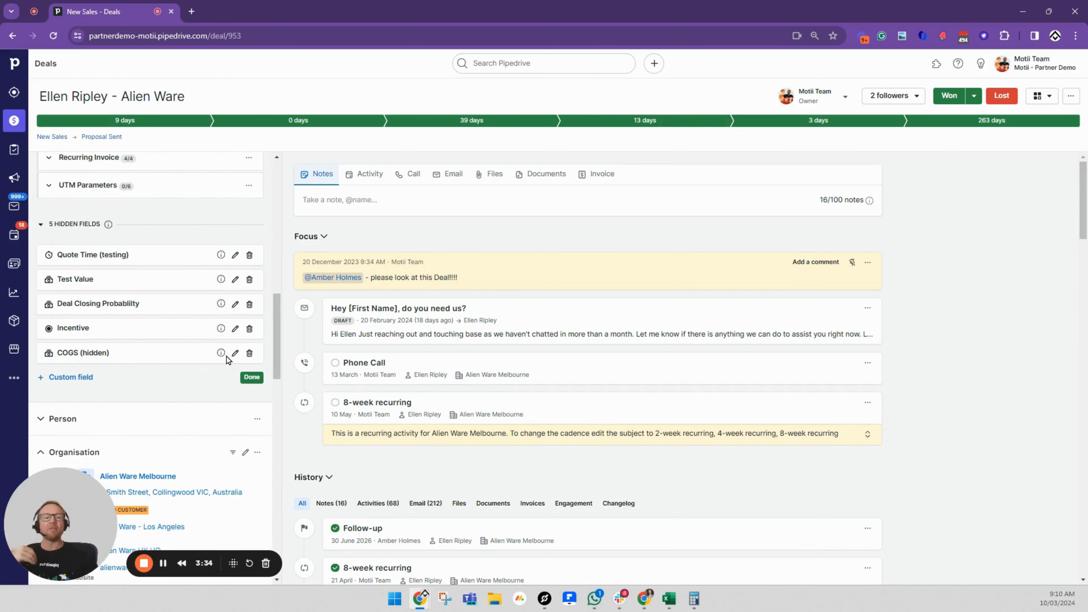
pyautogui.scroll(5, 141, 362)
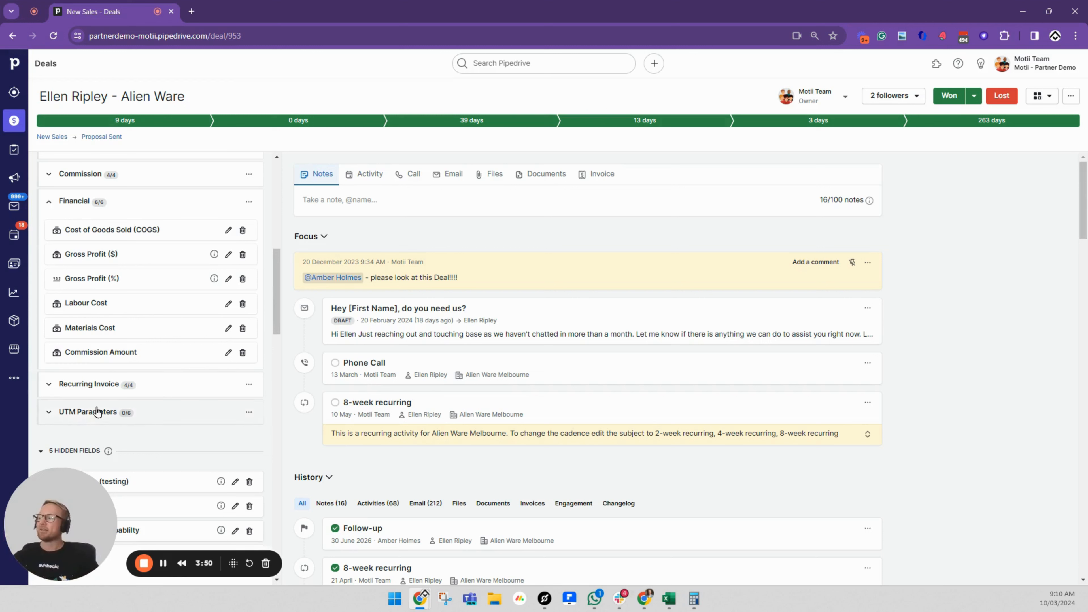
pyautogui.scroll(-3, 99, 407)
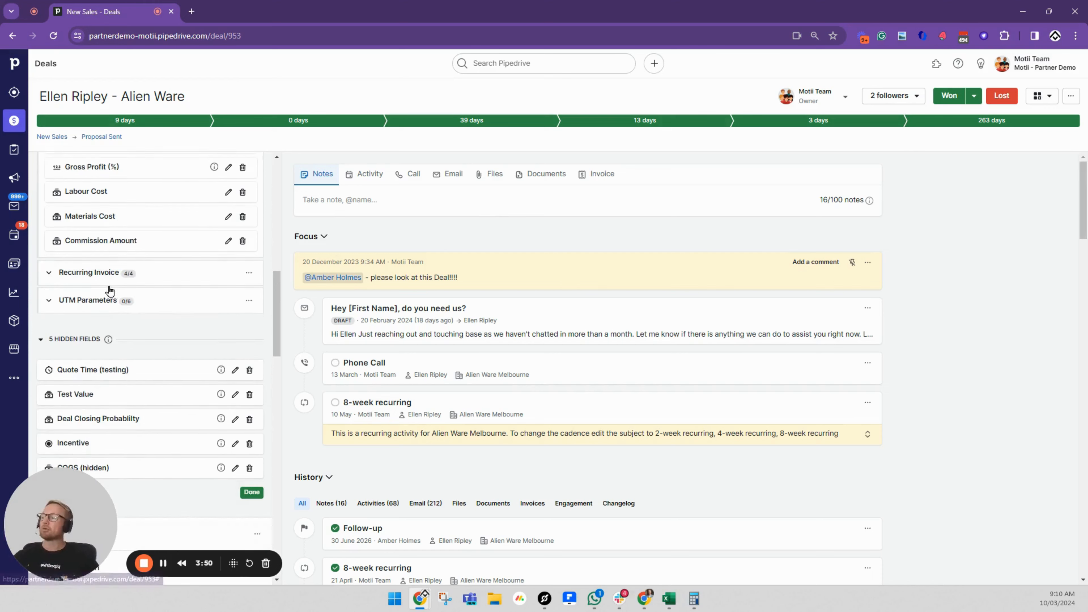
# Go to the list of automations and open "Update Cost of Goods Sold (COGS) field when any costs are updated"
pyautogui.click(14, 378)
pyautogui.click(79, 64)
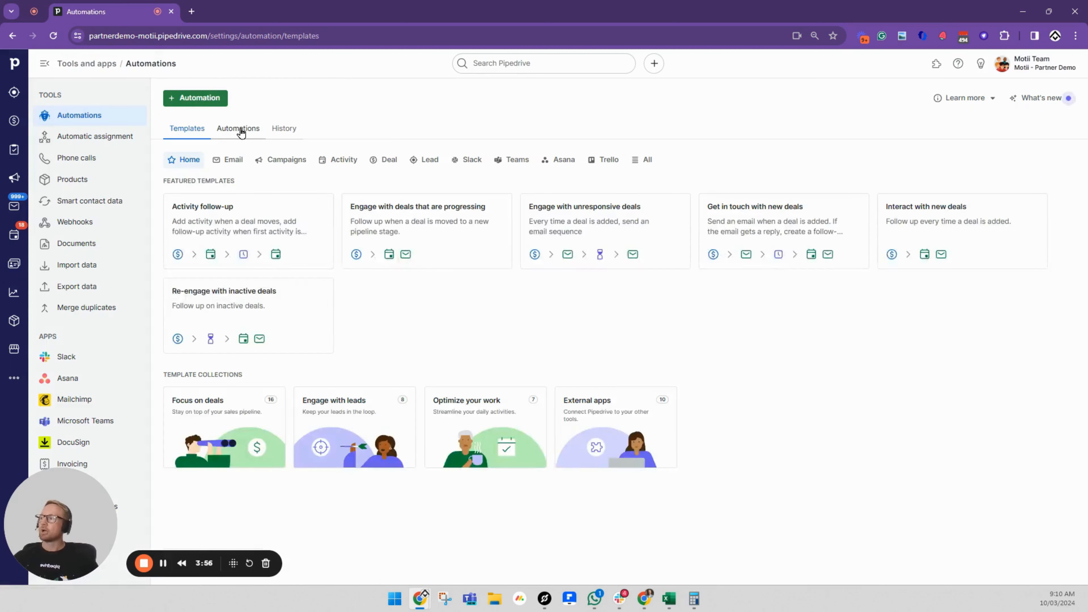
pyautogui.click(239, 128)
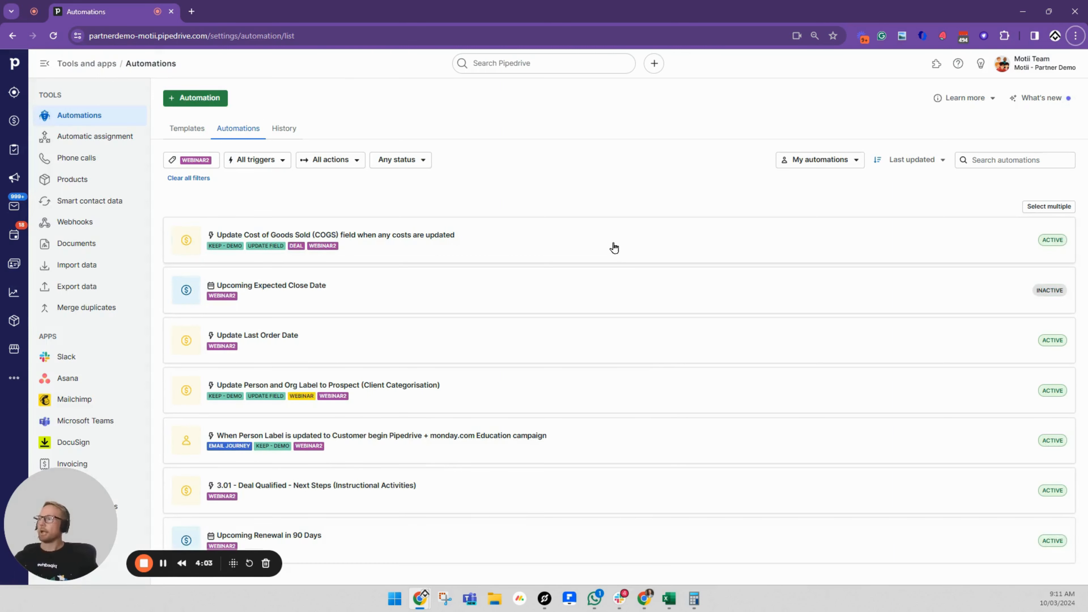
pyautogui.click(624, 245)
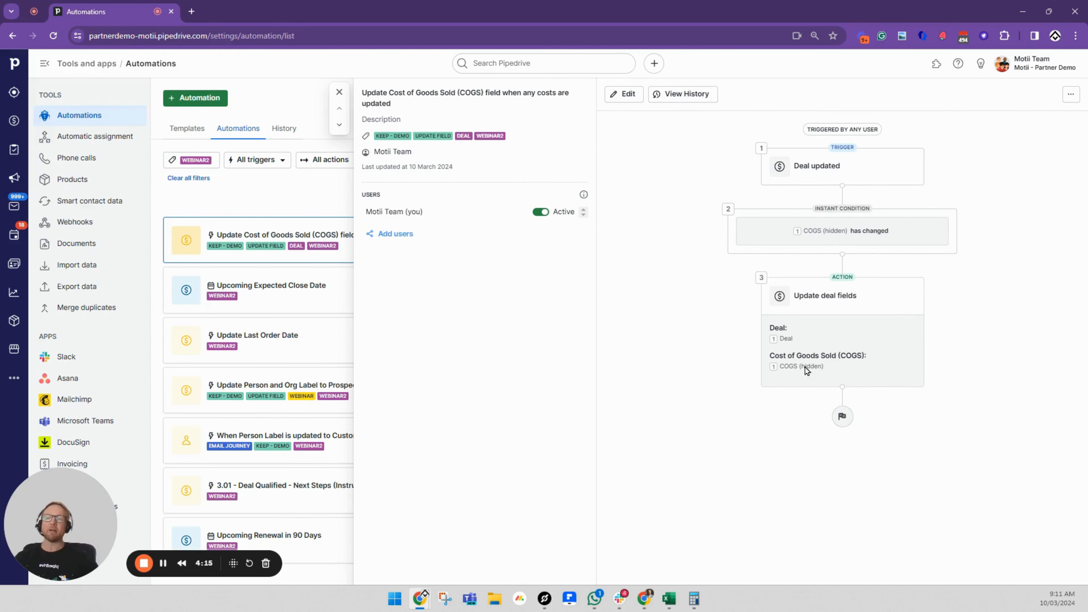
# Open the automation for editing and examine how its Update deal fields action maps COGS (hidden) to Cost of Goods Sold (COGS)
pyautogui.click(622, 97)
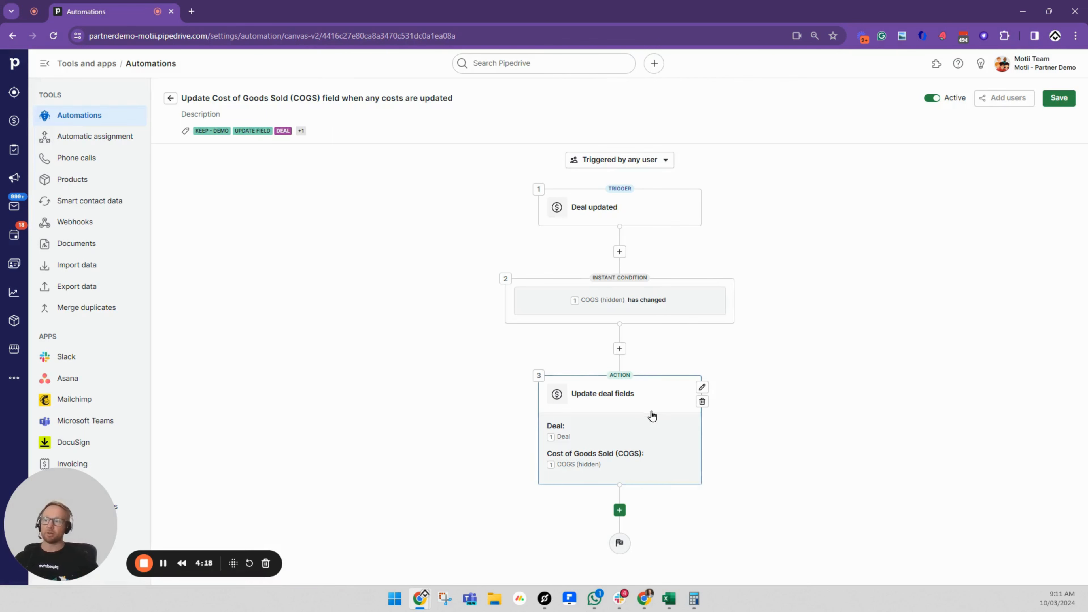
pyautogui.click(702, 387)
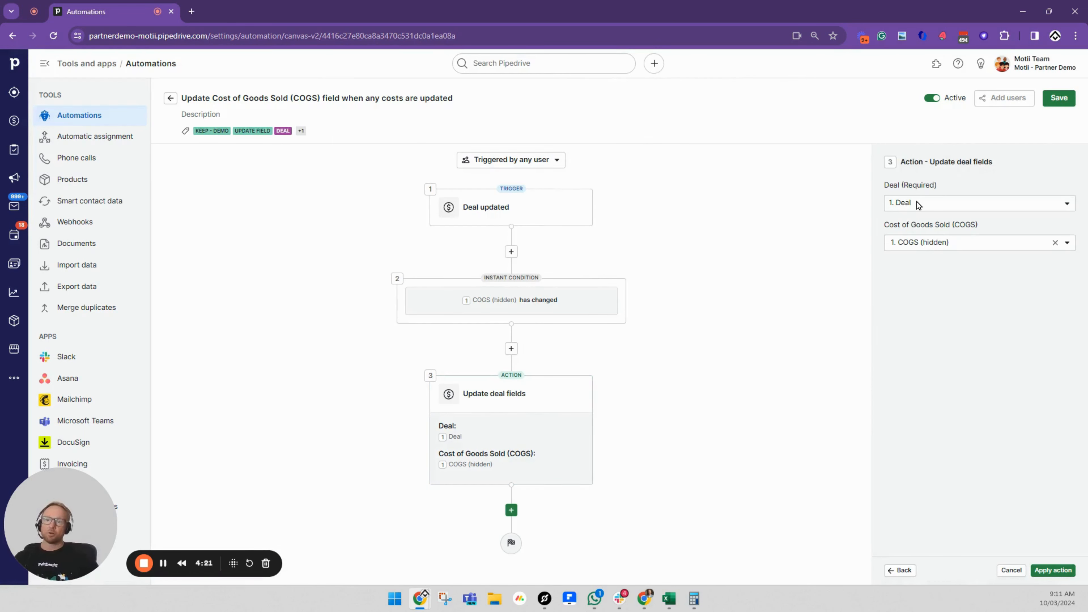
pyautogui.moveTo(889, 235); pyautogui.dragTo(977, 226)
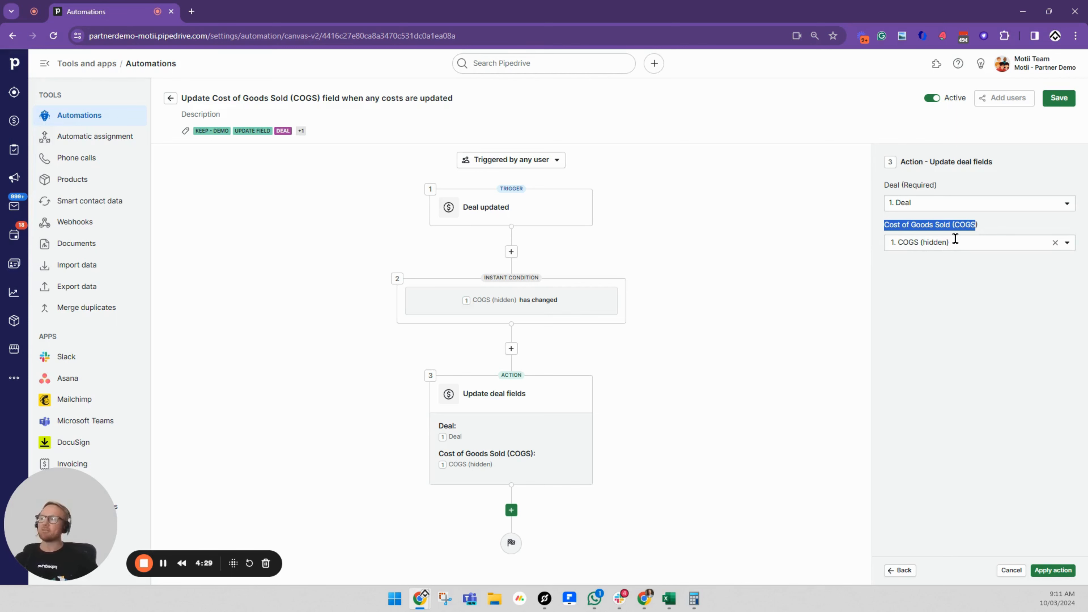
# Return to the Alien Ware deal, examine the COGS (hidden) field's formula, and finish customizing the fields
pyautogui.click(14, 121)
pyautogui.click(969, 235)
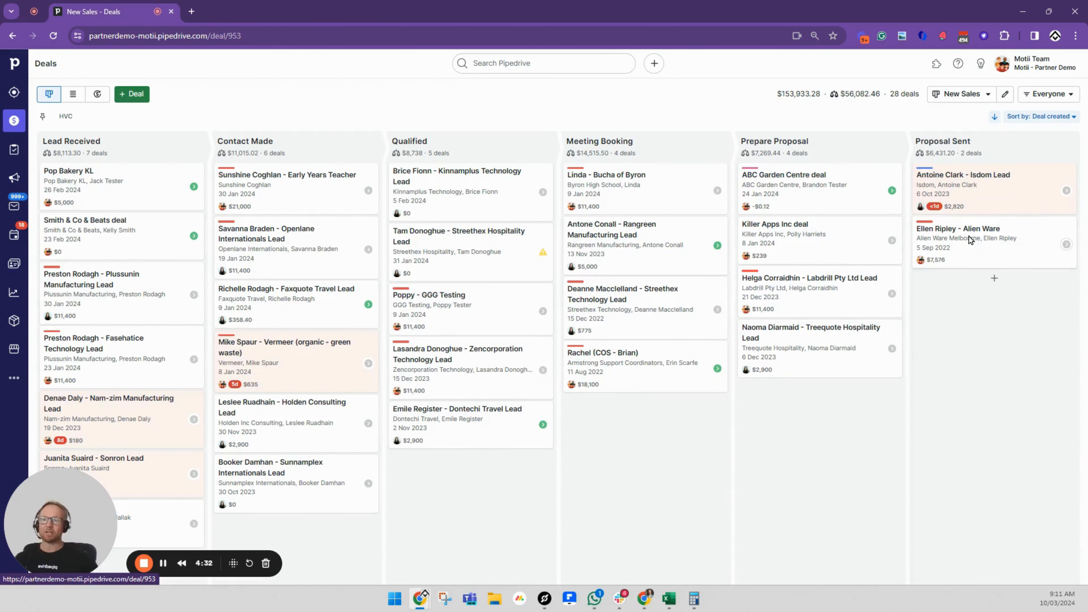
pyautogui.scroll(-3, 214, 368)
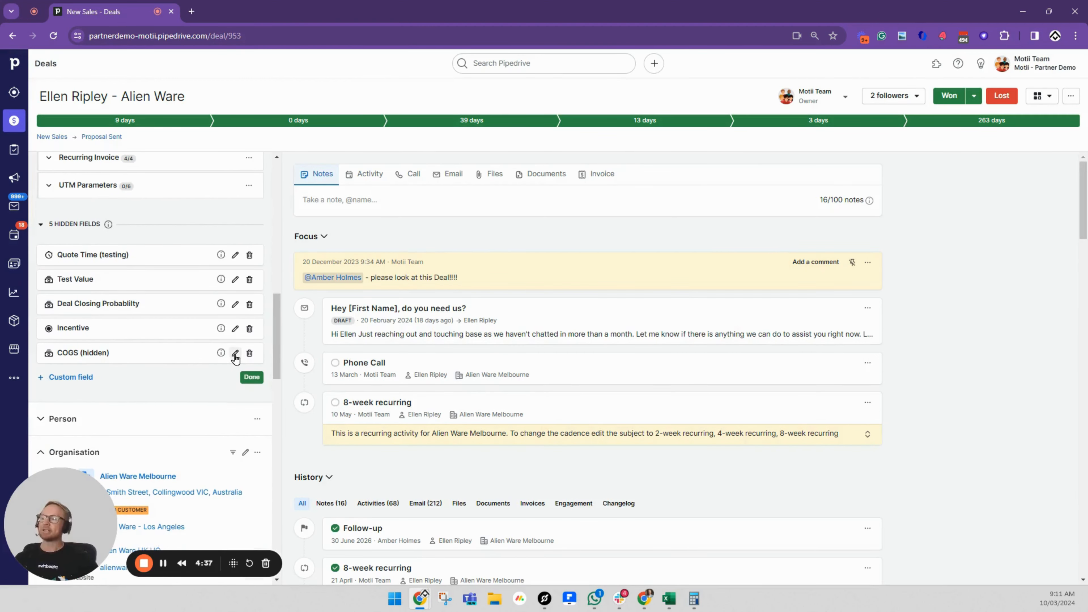
pyautogui.click(235, 353)
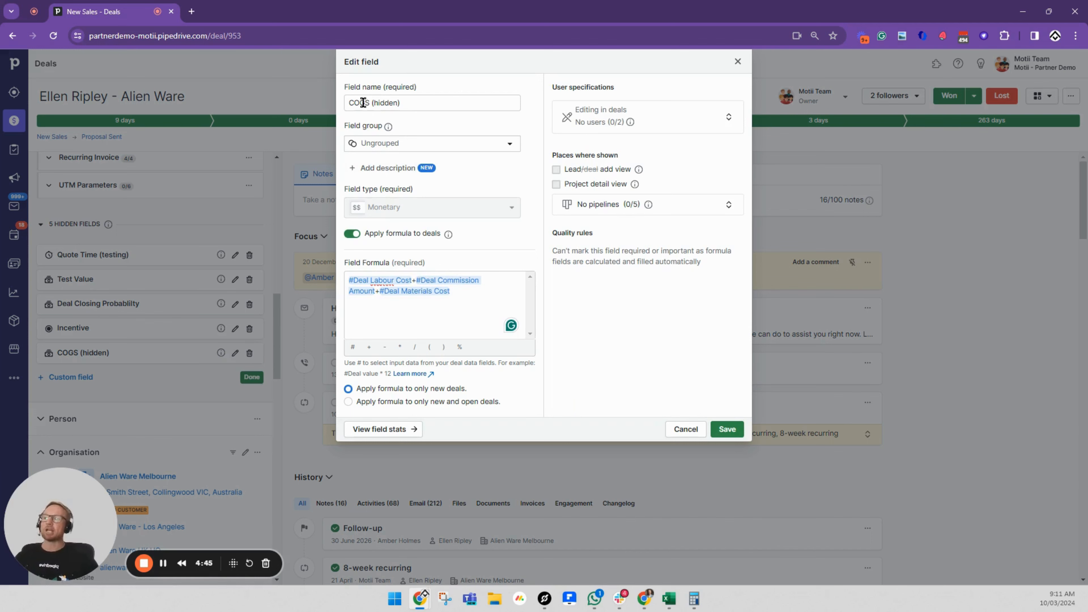
pyautogui.click(737, 61)
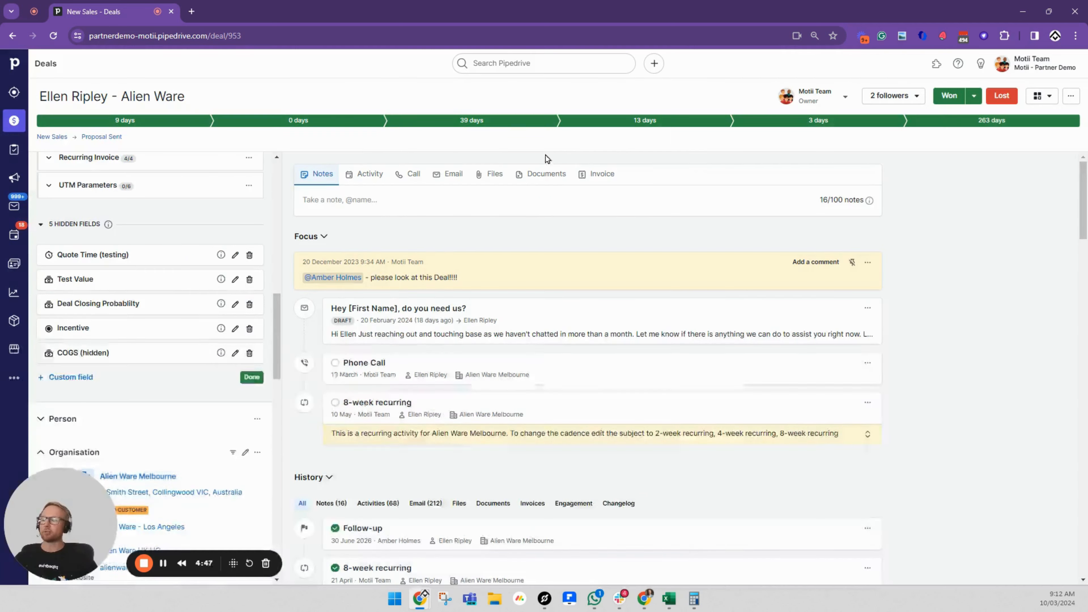
pyautogui.click(251, 377)
pyautogui.scroll(5, 222, 364)
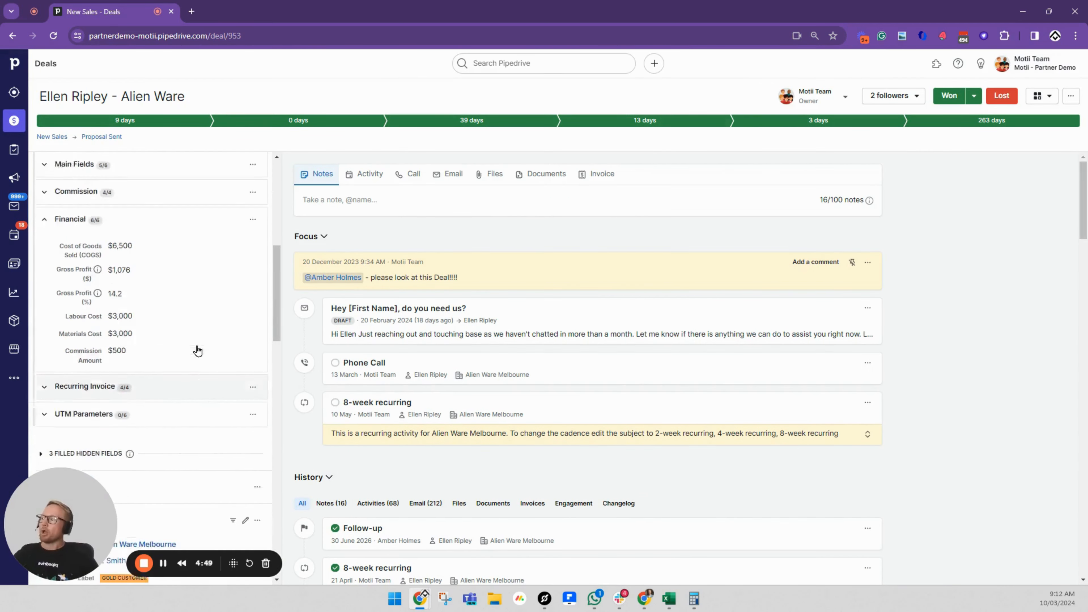